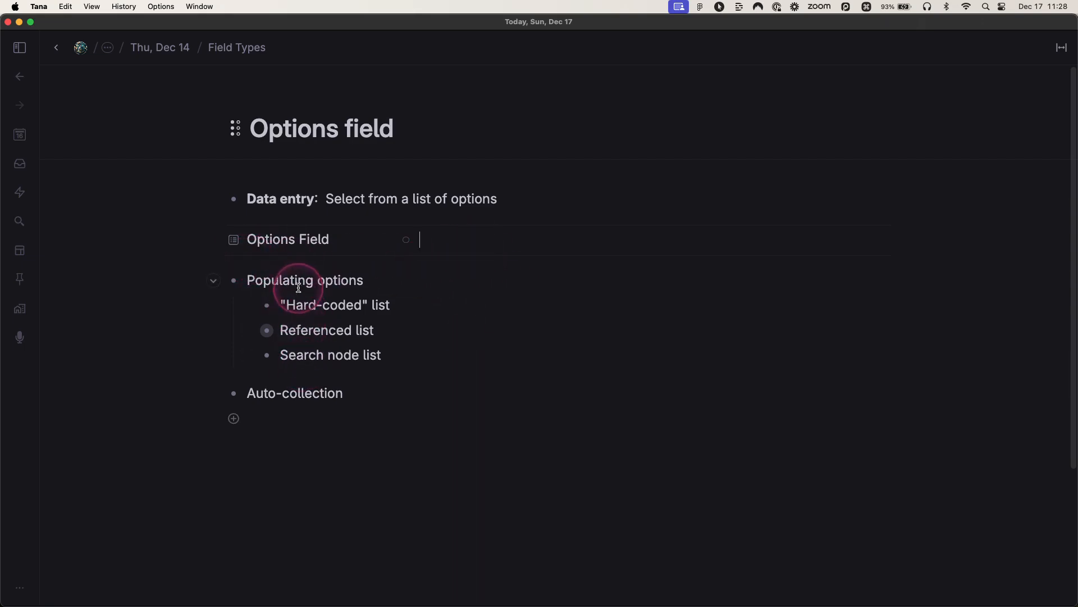
Step: Open the configuration of the Options Field and widen its side panel
{"action": "left_click", "coordinate": [233, 242]}
{"action": "left_click", "coordinate": [844, 298]}
{"action": "left_click", "coordinate": [844, 299]}
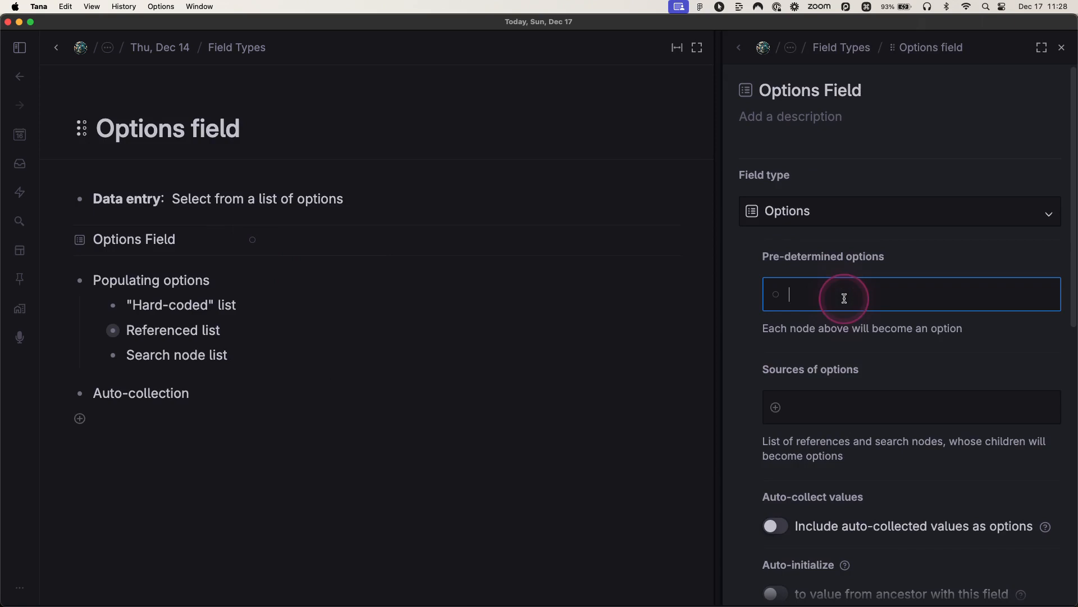
{"action": "left_click_drag", "start_coordinate": [720, 305], "coordinate": [494, 315]}
Step: Add "Option 1" and "Option 2" as pre-determined options of the Options Field
{"action": "left_click", "coordinate": [558, 230]}
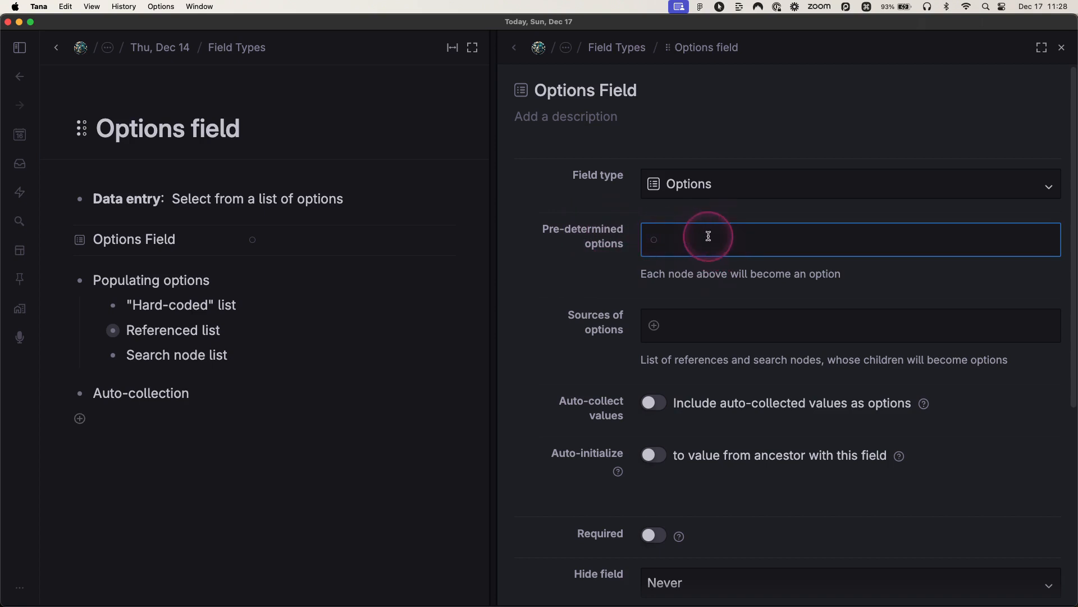
{"action": "type", "text": "Option "}
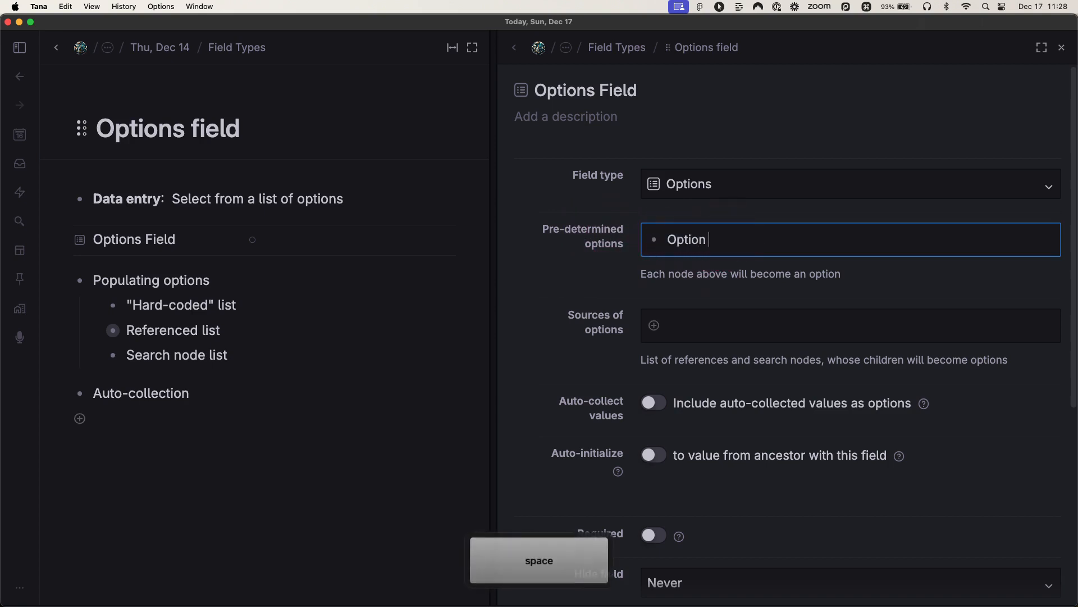
{"action": "type", "text": "1"}
{"action": "key", "text": "Return"}
{"action": "type", "text": "Op"}
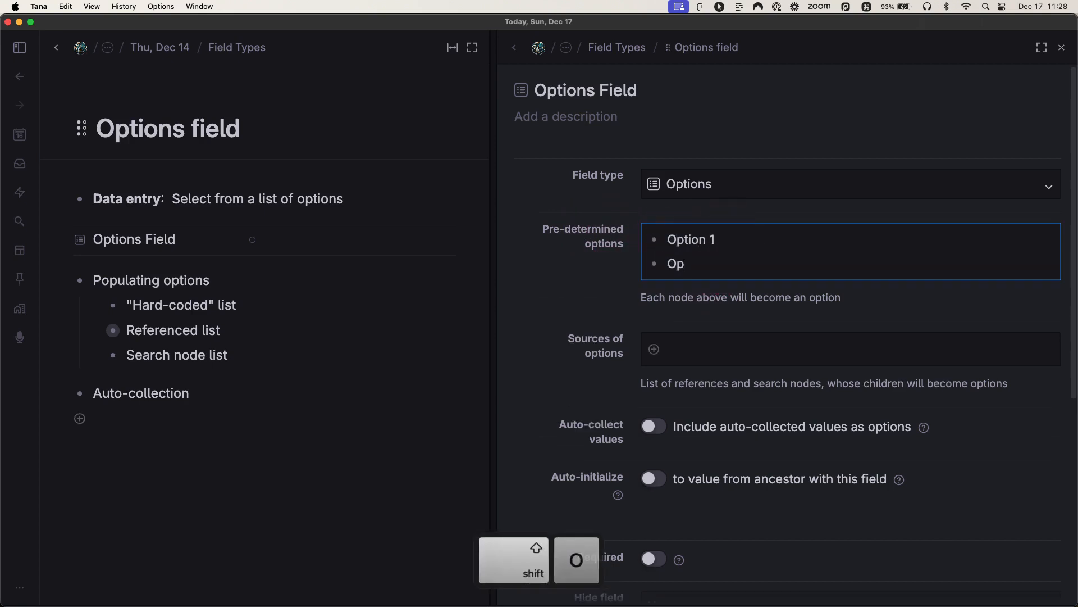
{"action": "type", "text": "tion 2"}
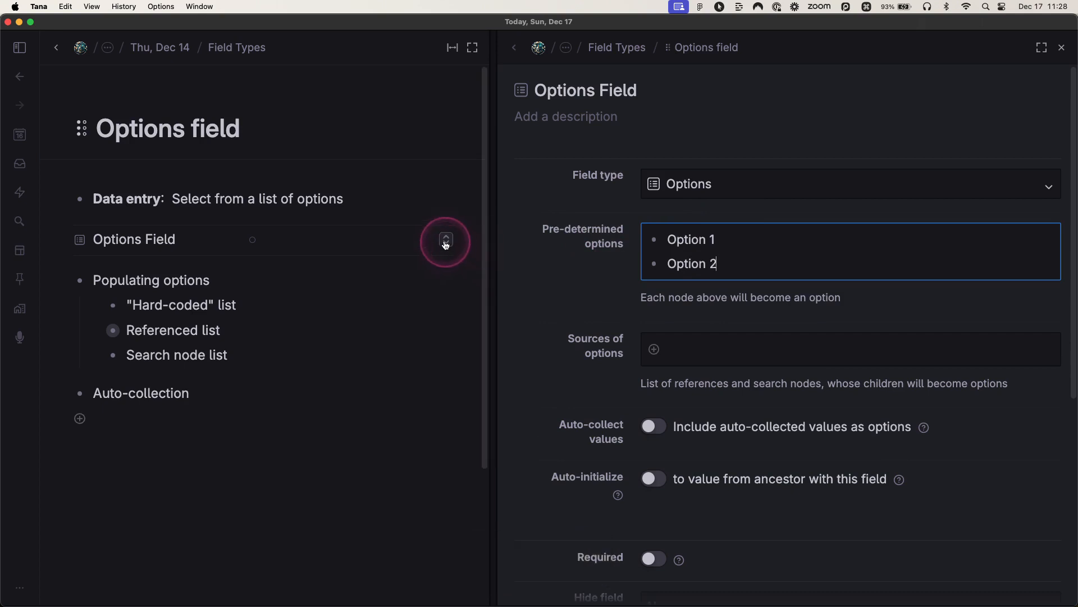
Step: Choose Option 1 as the value of the Options Field from its list of options
{"action": "left_click", "coordinate": [447, 238]}
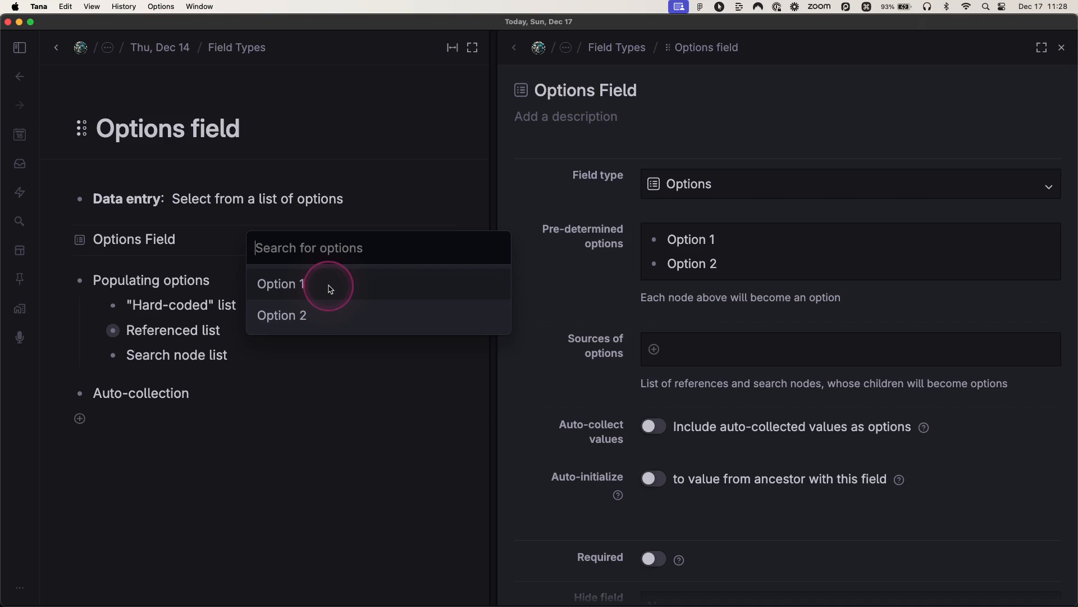
{"action": "key", "text": "shift"}
{"action": "left_click", "coordinate": [331, 286]}
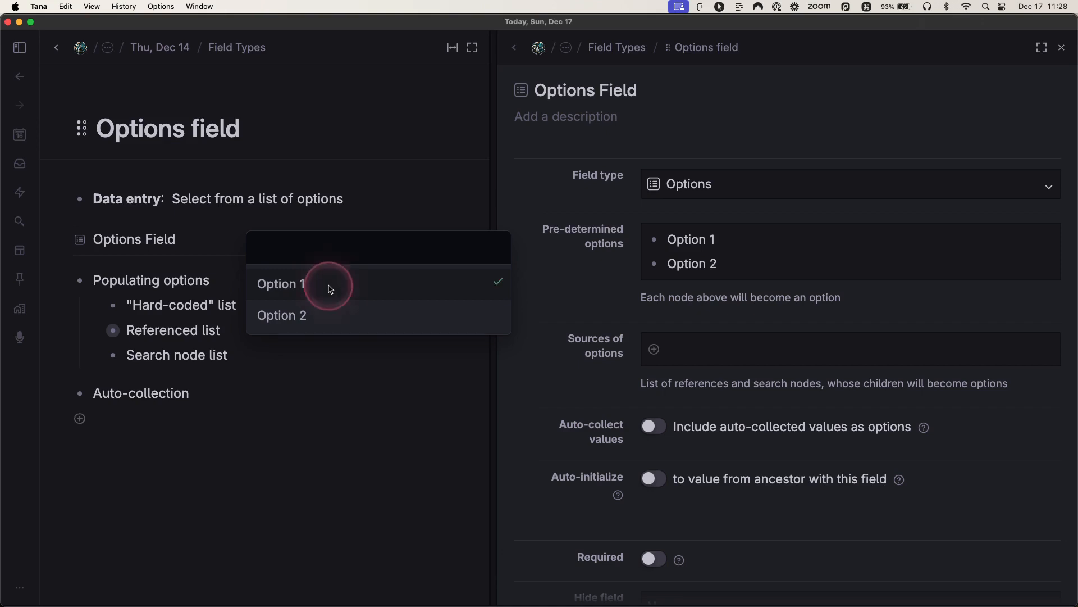
{"action": "left_click", "coordinate": [341, 318]}
{"action": "left_click", "coordinate": [349, 282]}
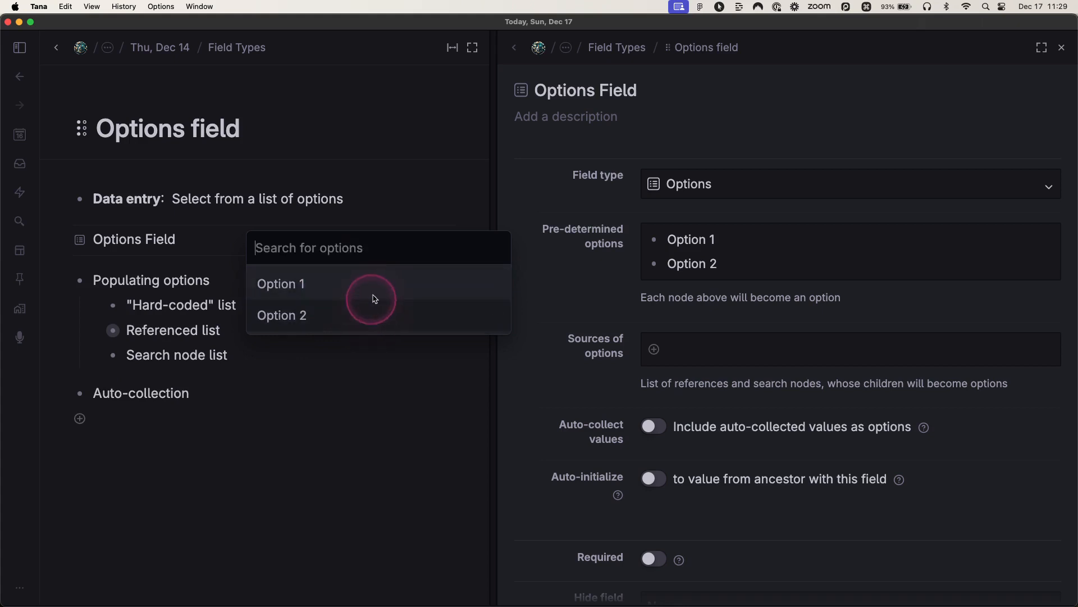
{"action": "left_click", "coordinate": [370, 285]}
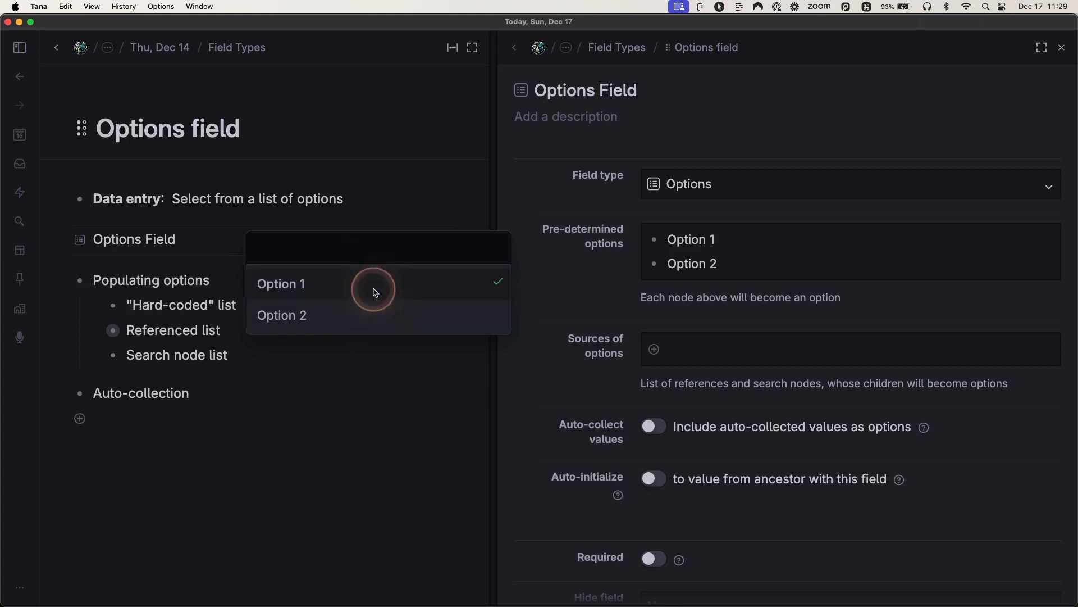
{"action": "left_click", "coordinate": [297, 455]}
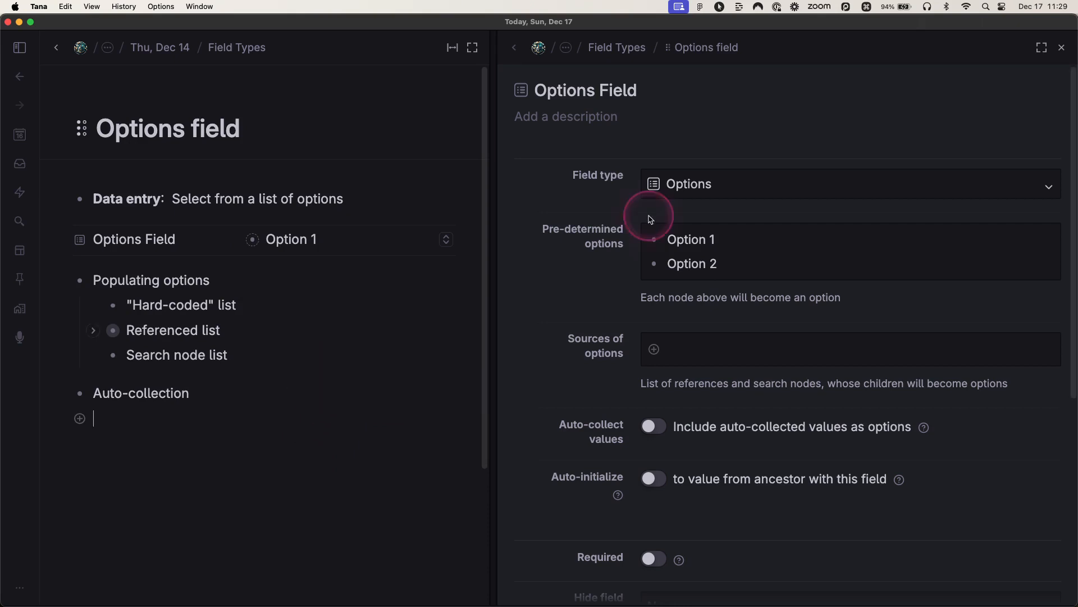
Step: Delete both nodes from the Options Field's pre-determined options
{"action": "left_click", "coordinate": [722, 248]}
{"action": "left_click_drag", "start_coordinate": [720, 250], "coordinate": [669, 242]}
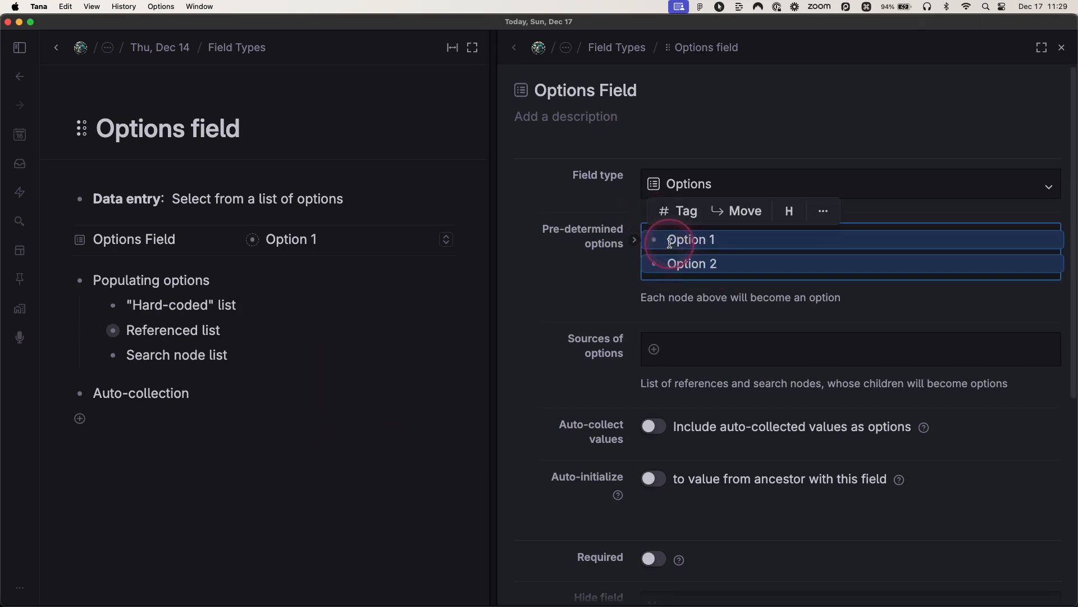
{"action": "key", "text": "shift+super+BackSpace"}
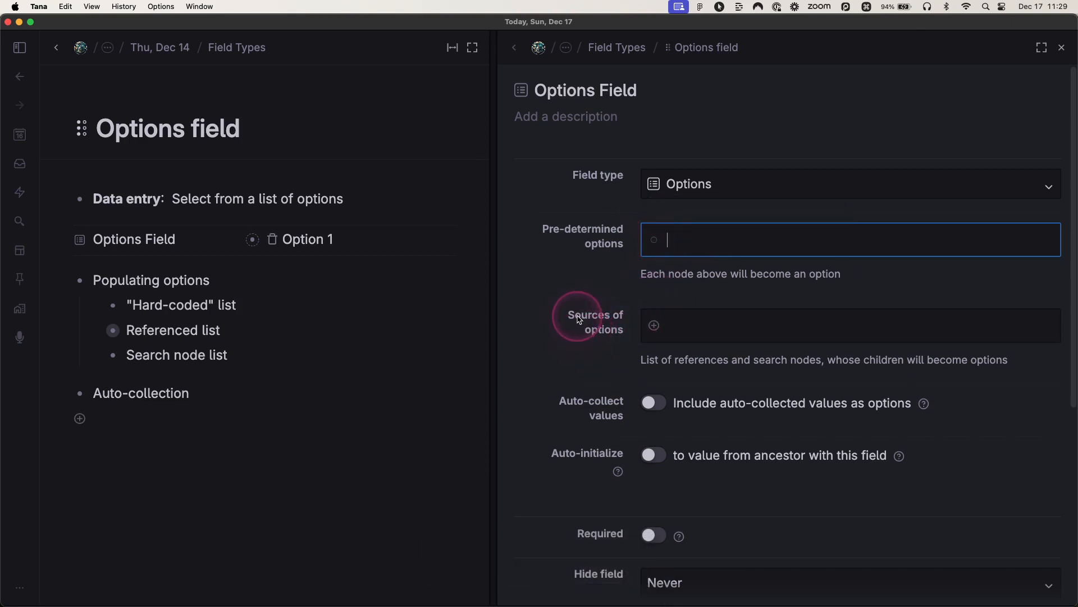
Step: Expand the "Referenced list" node and add a reference to it under the field's sources of options
{"action": "left_click", "coordinate": [94, 330]}
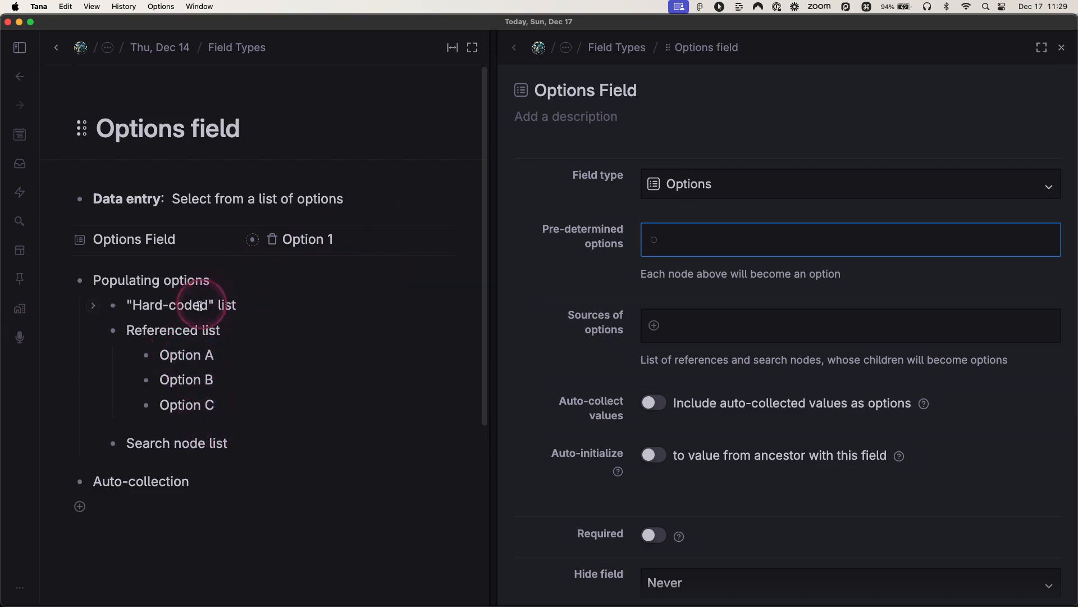
{"action": "left_click", "coordinate": [176, 330]}
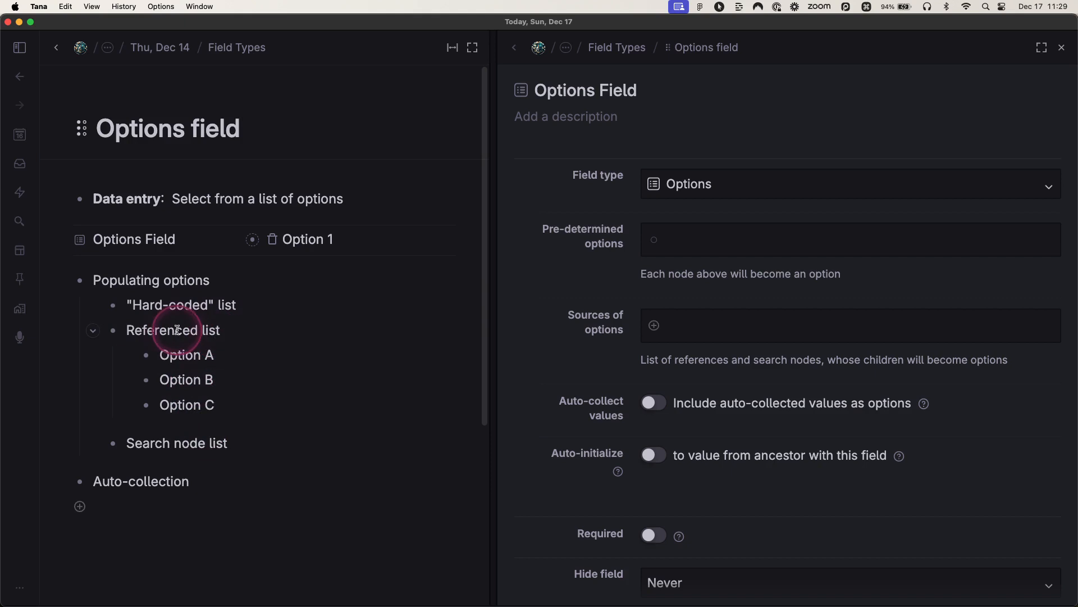
{"action": "key", "text": "super+c"}
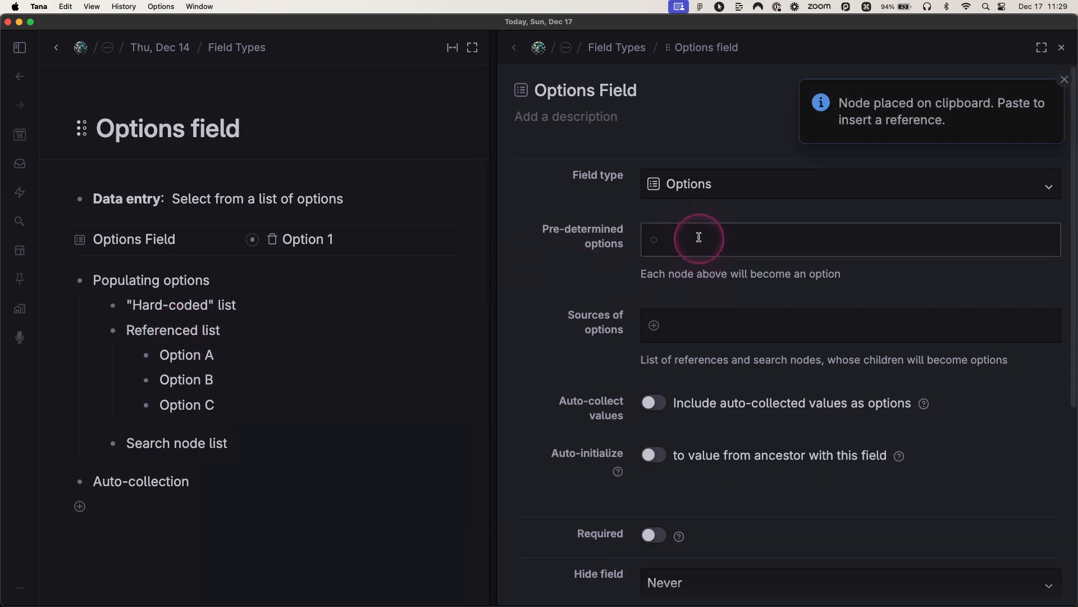
{"action": "left_click", "coordinate": [693, 325]}
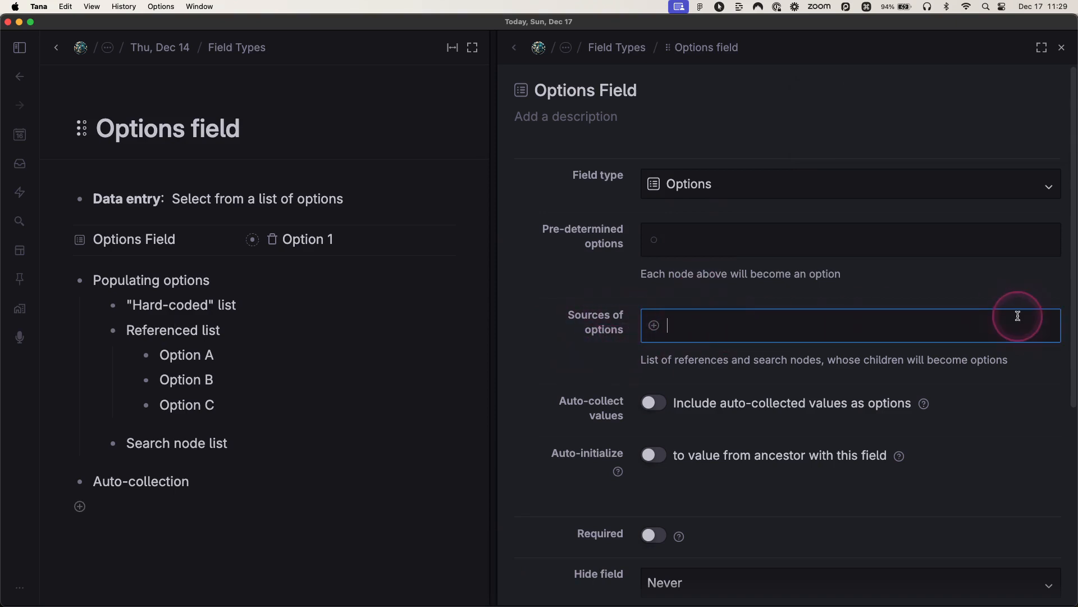
{"action": "key", "text": "super+v"}
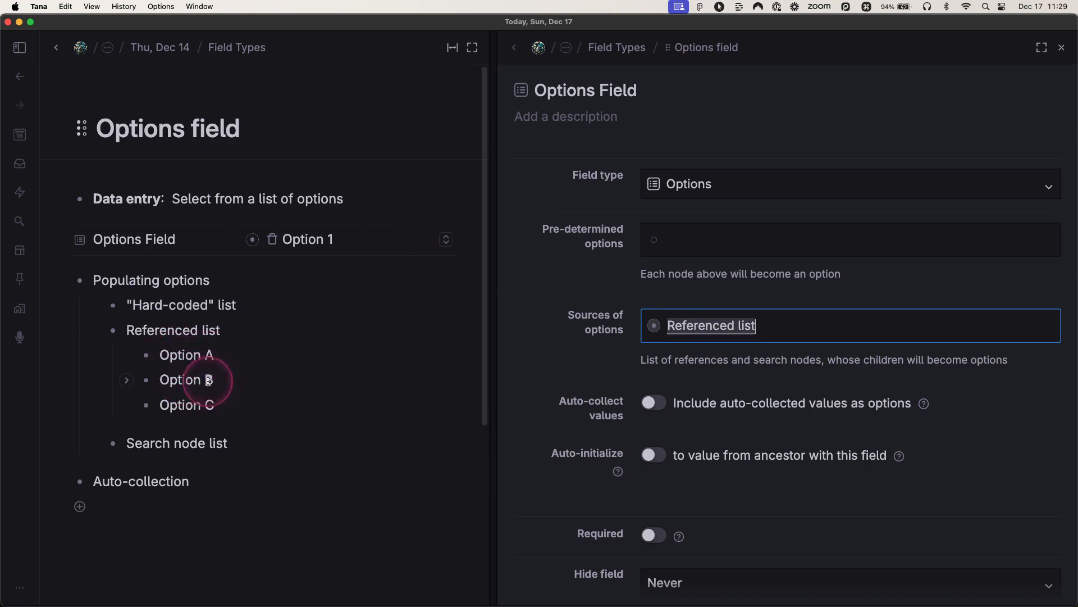
Step: Set the Options Field's value to Option C and collapse the "Referenced list" node
{"action": "left_click", "coordinate": [446, 239]}
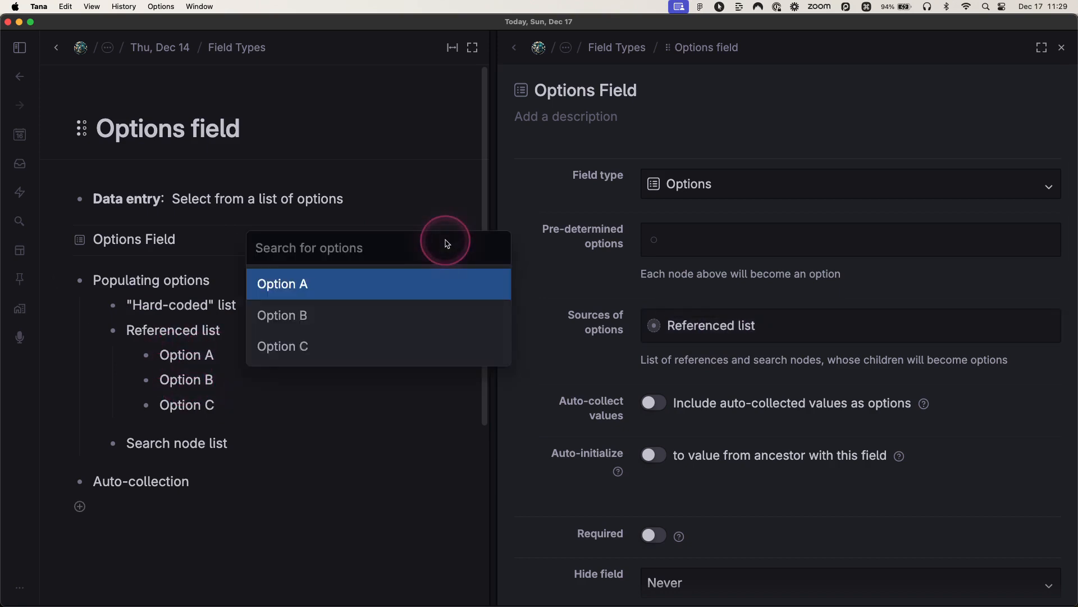
{"action": "left_click", "coordinate": [371, 339]}
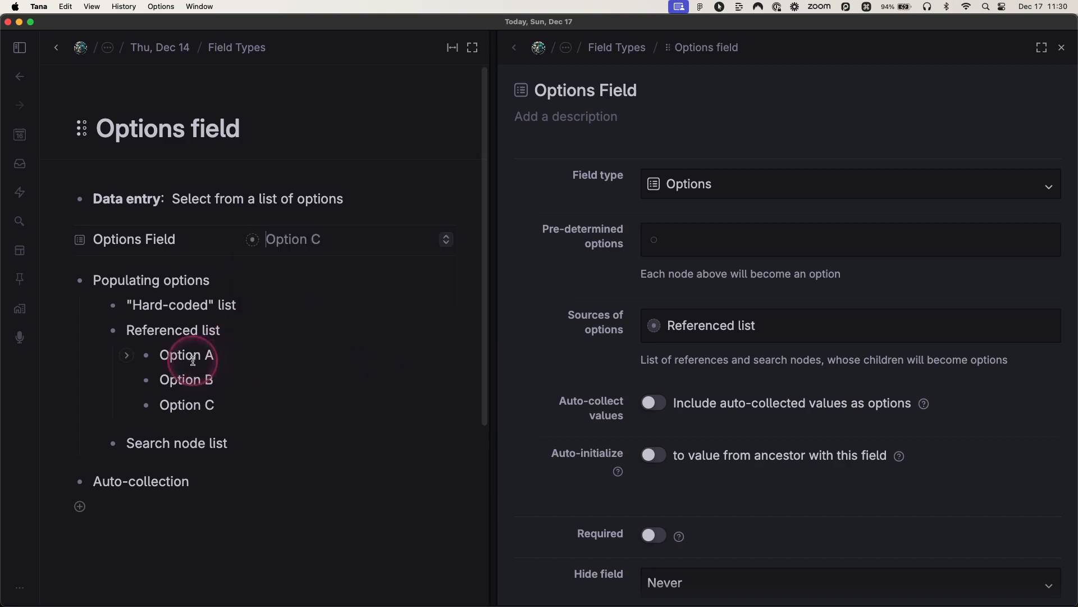
{"action": "left_click", "coordinate": [93, 330]}
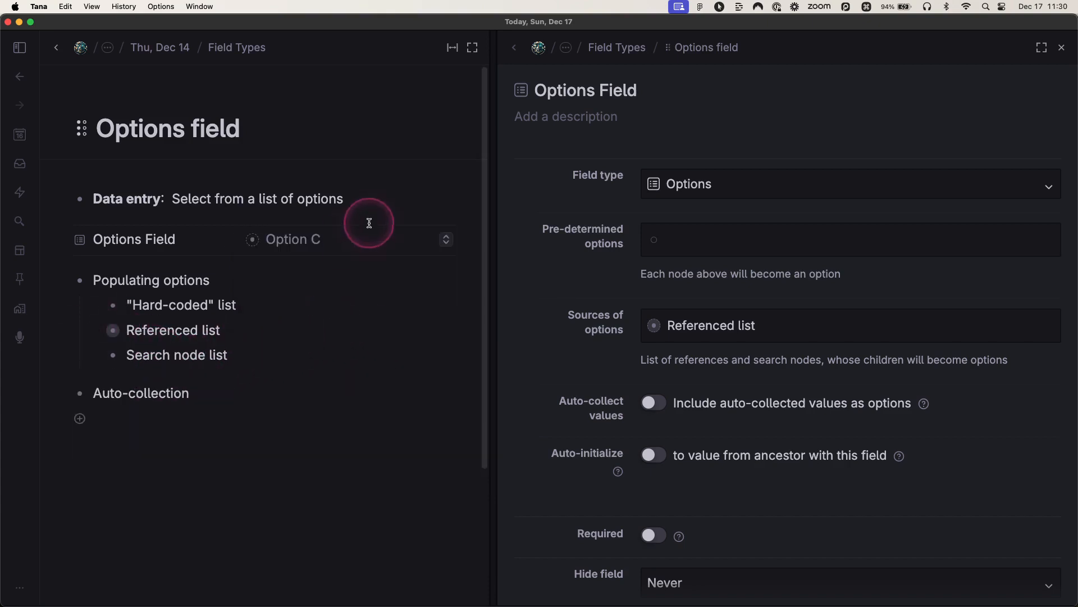
Step: Remove "Referenced list" from the sources of options and clear the Options Field's value
{"action": "left_click", "coordinate": [706, 326]}
{"action": "key", "text": "super+shift+BackSpace"}
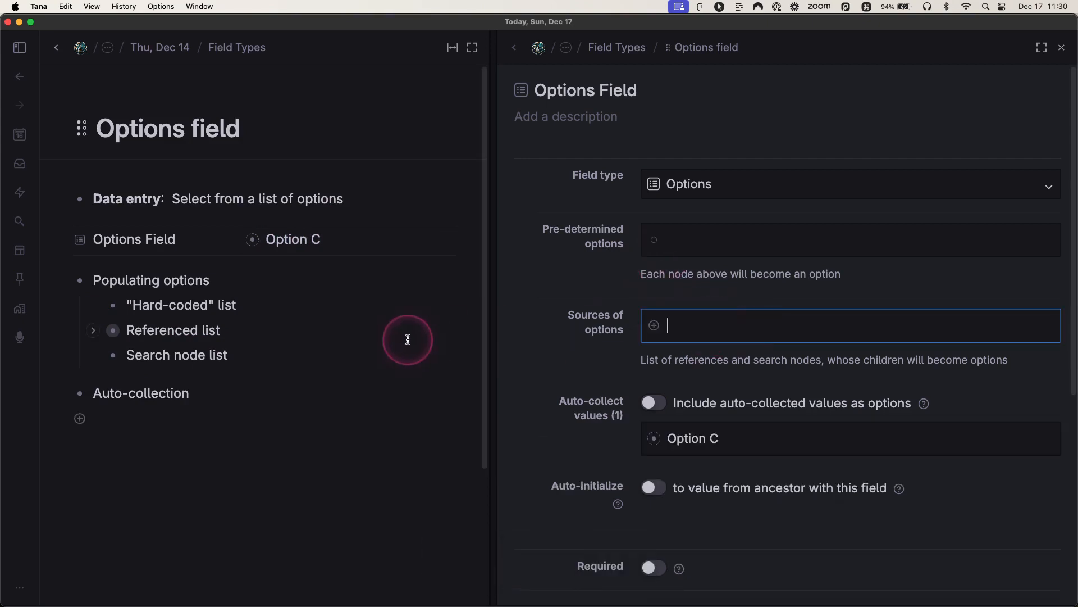
{"action": "left_click", "coordinate": [281, 230]}
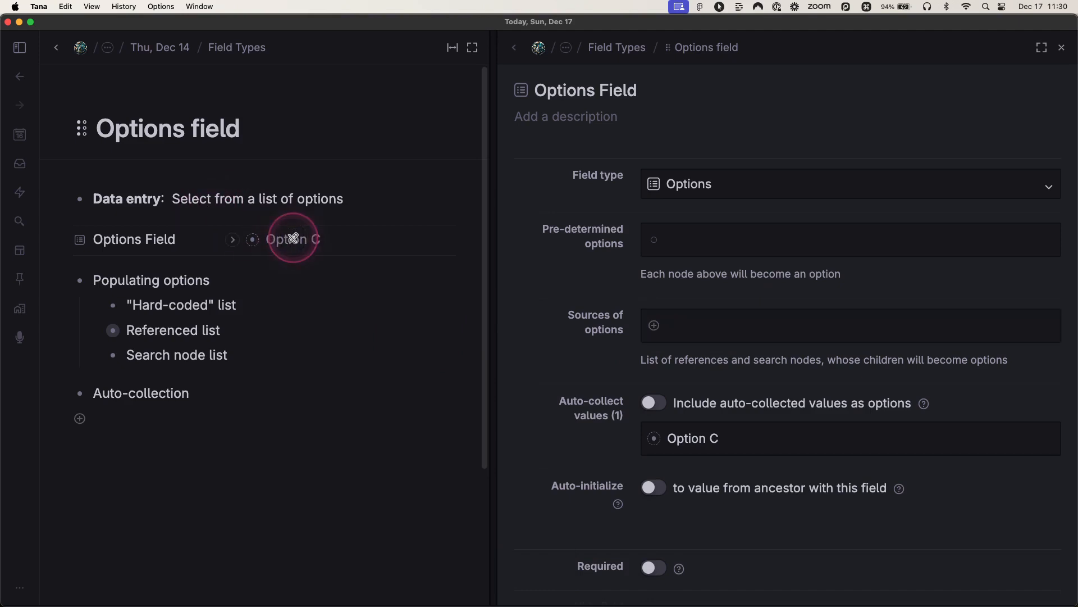
{"action": "key", "text": "super+shift+BackSpace"}
Step: Convert the empty node under the field's sources of options to a search node
{"action": "left_click", "coordinate": [656, 328]}
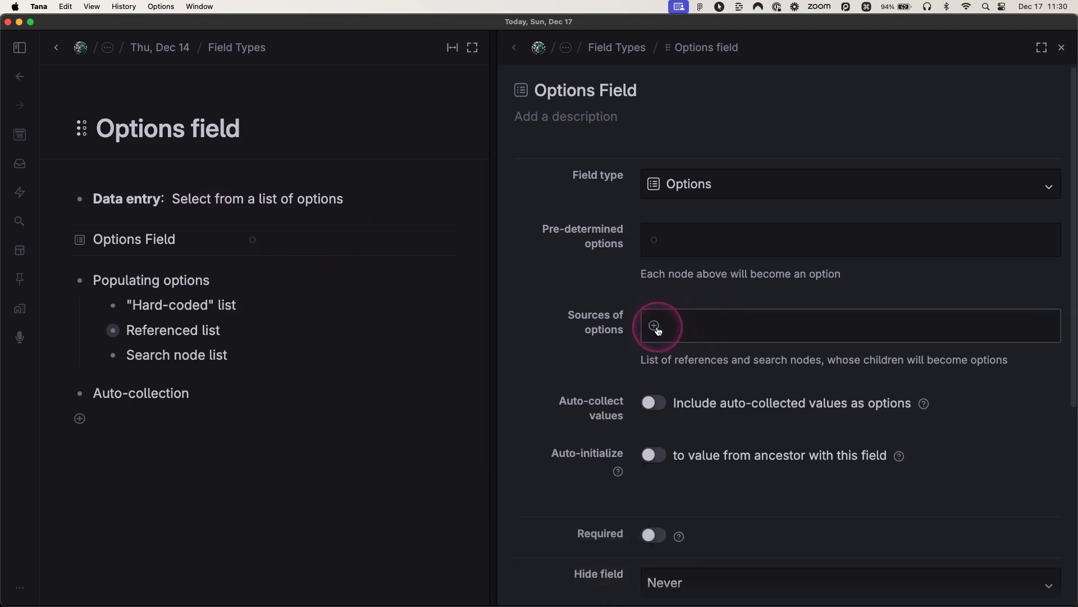
{"action": "key", "text": "ctrl"}
{"action": "left_click", "coordinate": [654, 326], "text": "ctrl"}
{"action": "key", "text": "ctrl"}
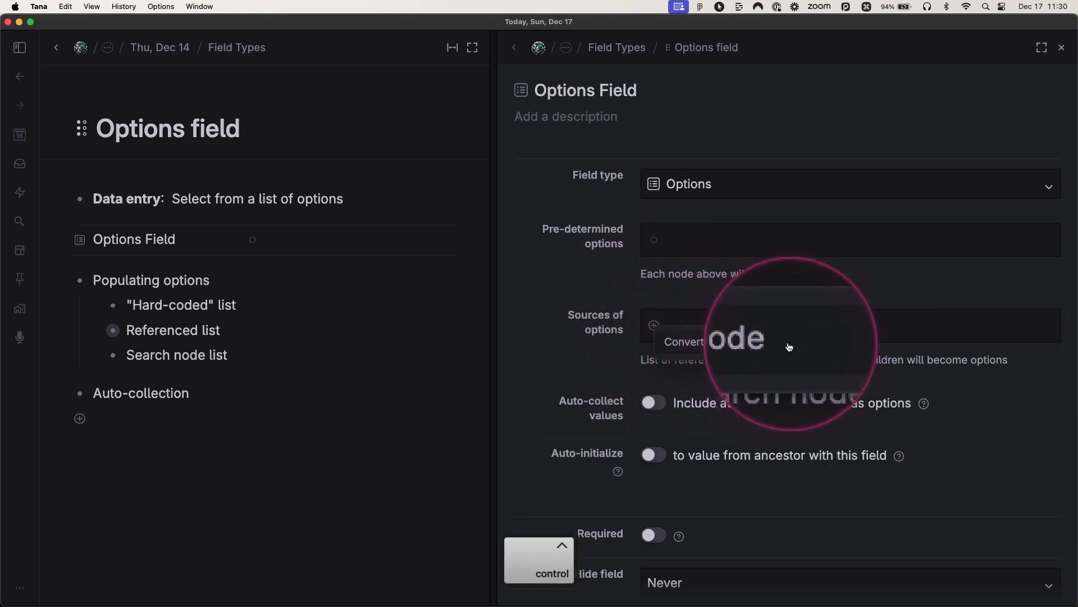
{"action": "left_click", "coordinate": [731, 341]}
Step: Add the #person supertag as a condition in the search node's query
{"action": "scroll", "coordinate": [678, 377], "scroll_direction": "down", "scroll_amount": 3}
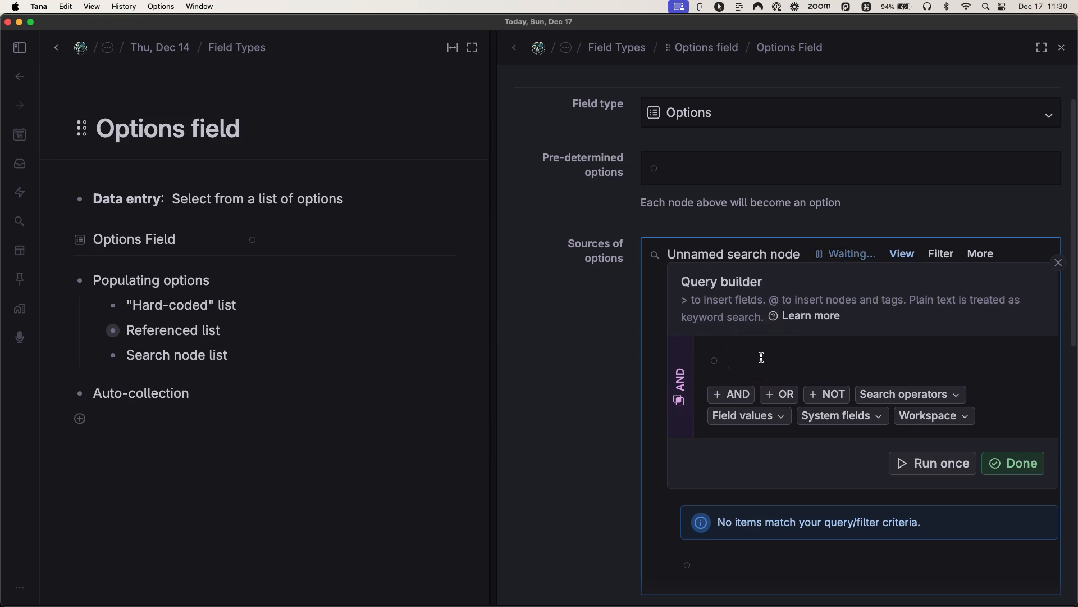
{"action": "type", "text": "#peron"}
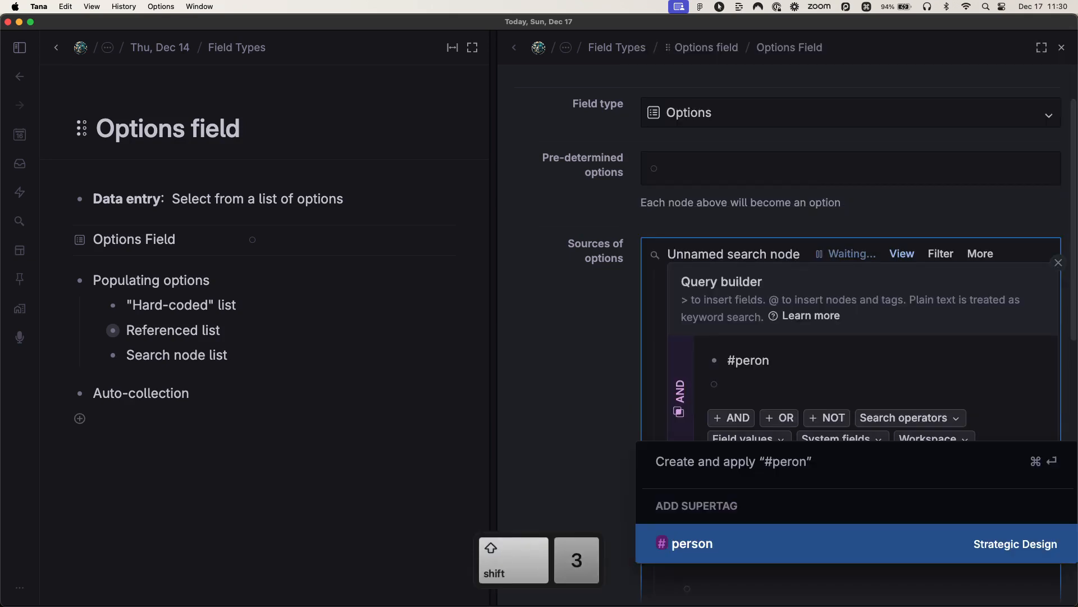
{"action": "key", "text": "BackSpace"}
{"action": "key", "text": "BackSpace"}
{"action": "type", "text": "son"}
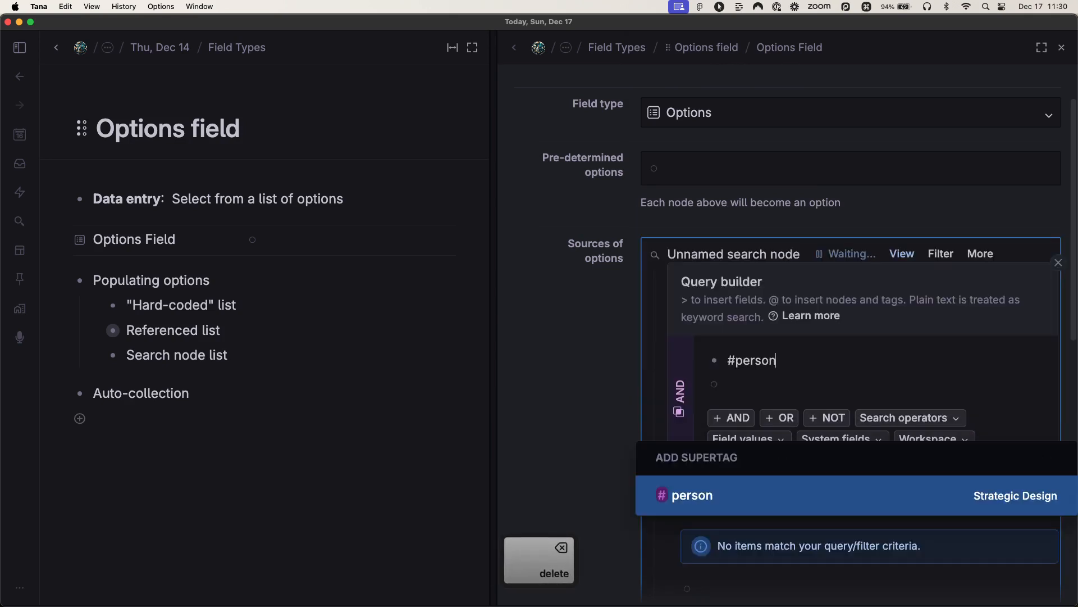
{"action": "key", "text": "Return"}
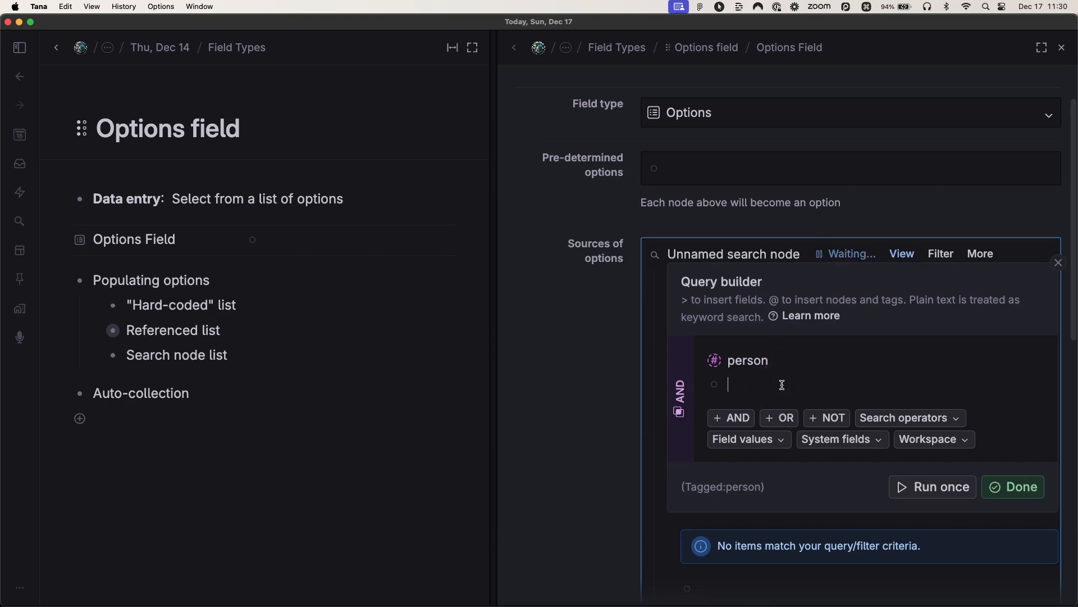
Step: Add a GT operator to the query and insert the Created time system field inside it
{"action": "left_click", "coordinate": [880, 419]}
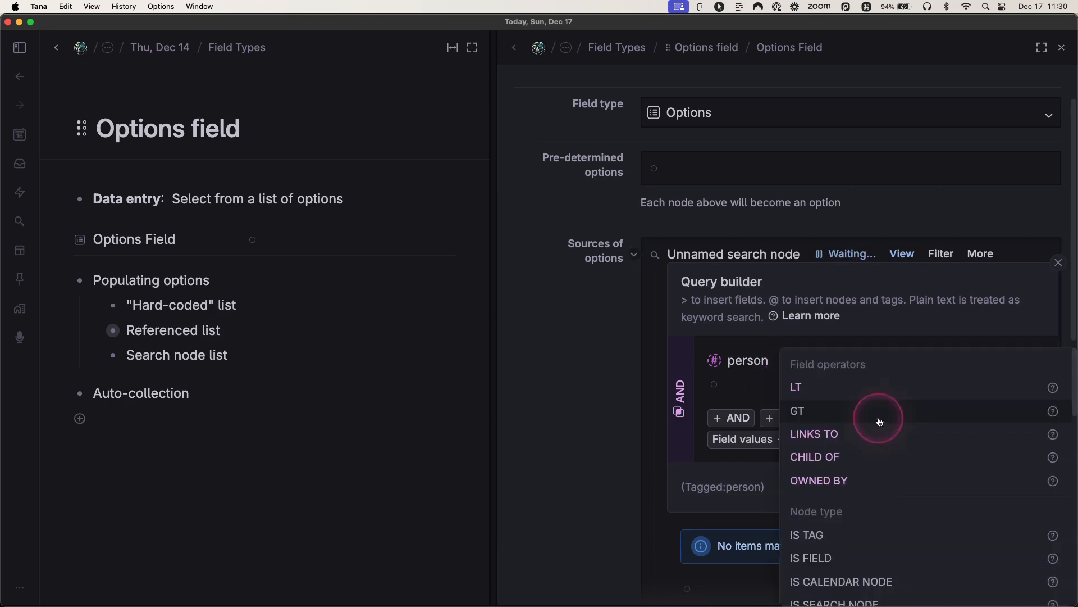
{"action": "left_click", "coordinate": [819, 404]}
{"action": "left_click", "coordinate": [778, 444]}
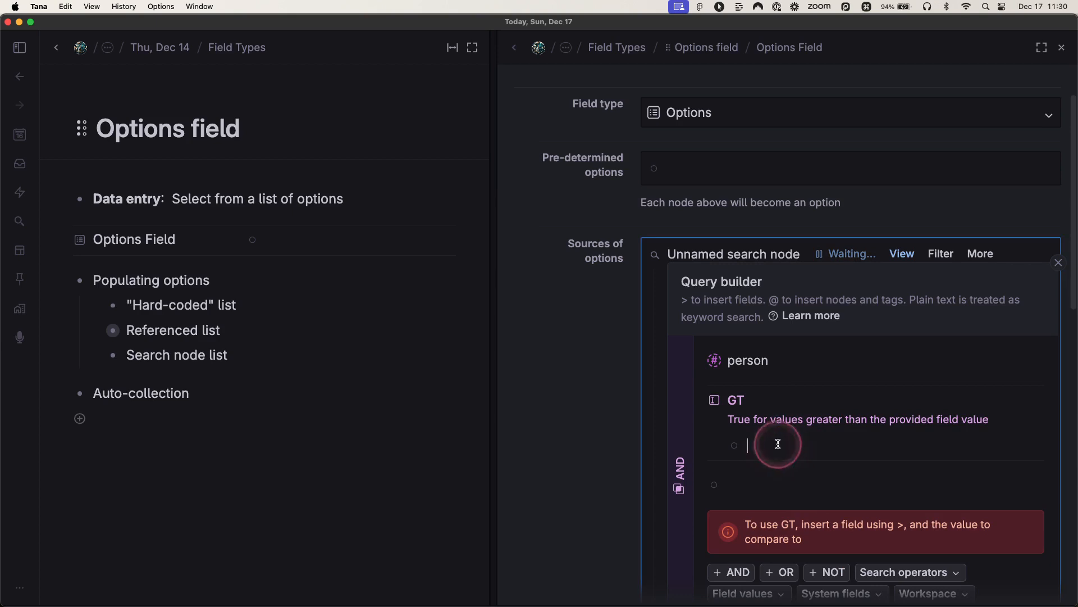
{"action": "scroll", "coordinate": [777, 446], "scroll_direction": "down", "scroll_amount": 3}
{"action": "left_click", "coordinate": [871, 415]}
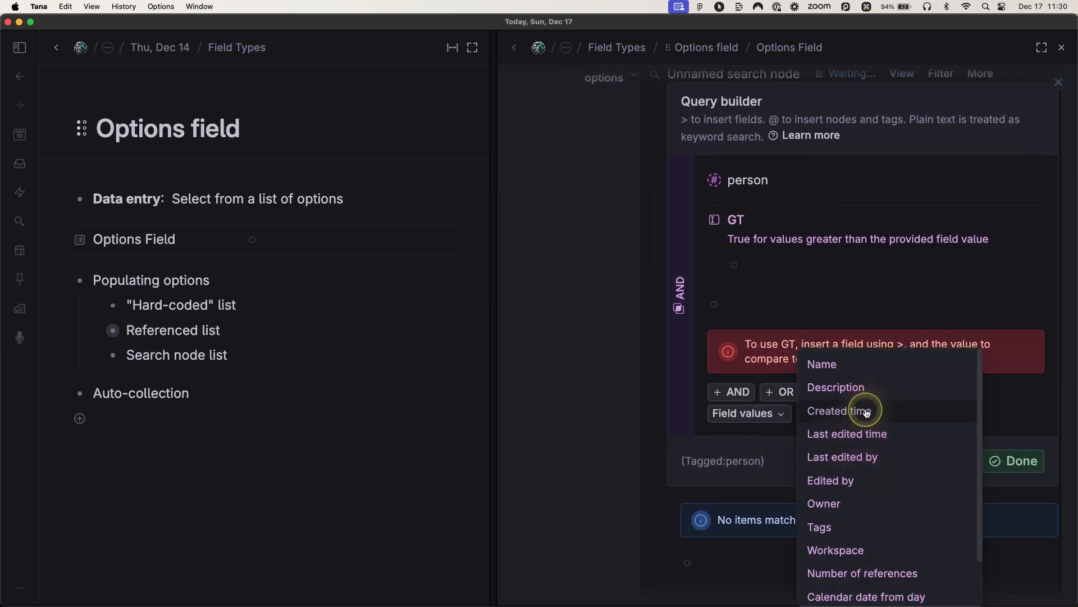
{"action": "left_click", "coordinate": [867, 413]}
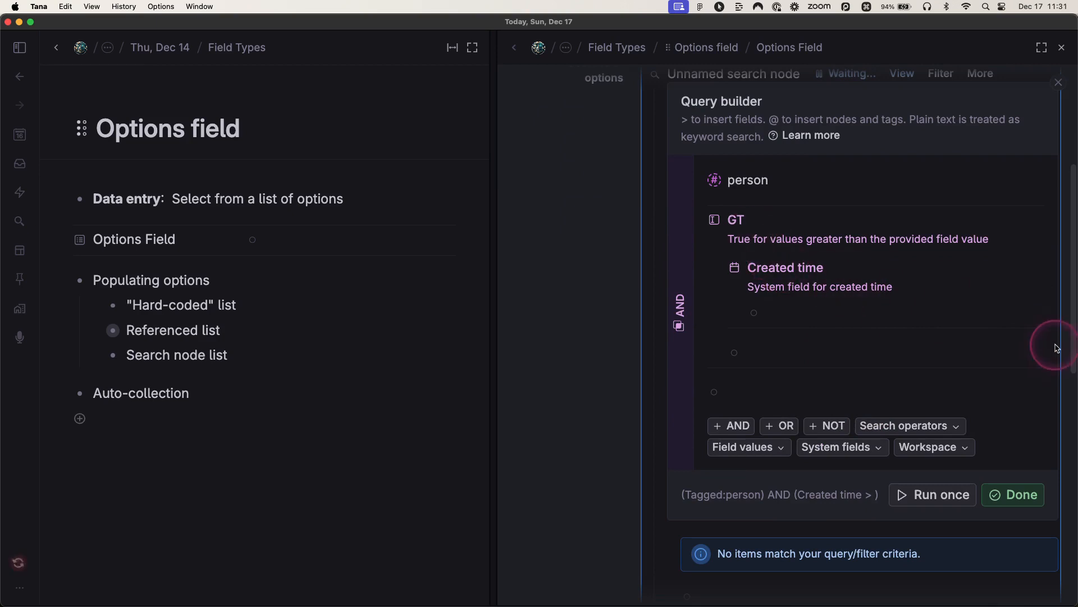
Step: Set the Created time condition to December 14, 2023 and run the query once
{"action": "left_click", "coordinate": [1044, 313]}
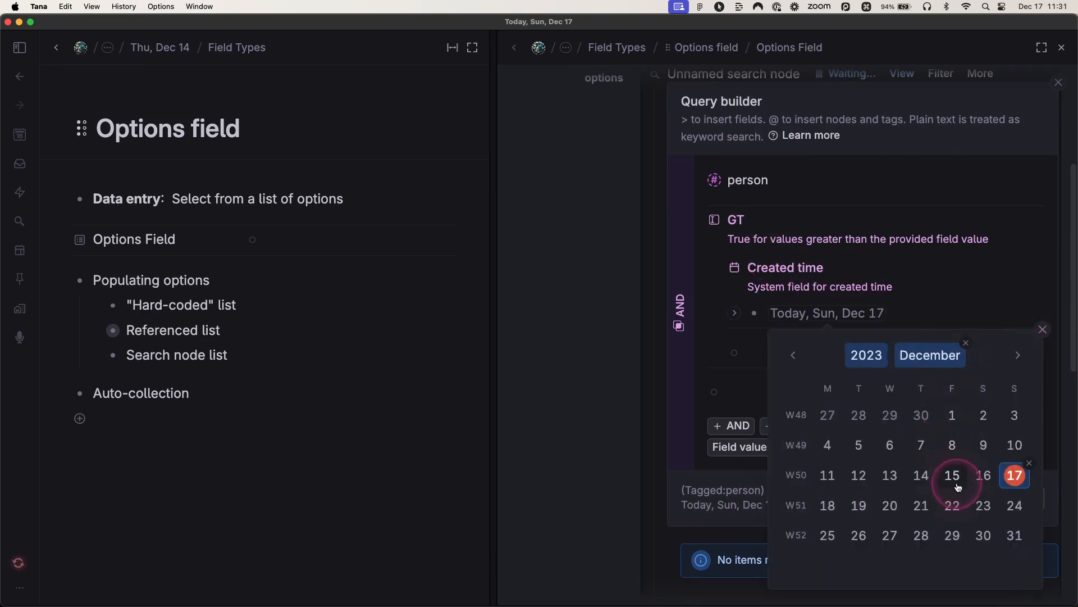
{"action": "left_click", "coordinate": [921, 475]}
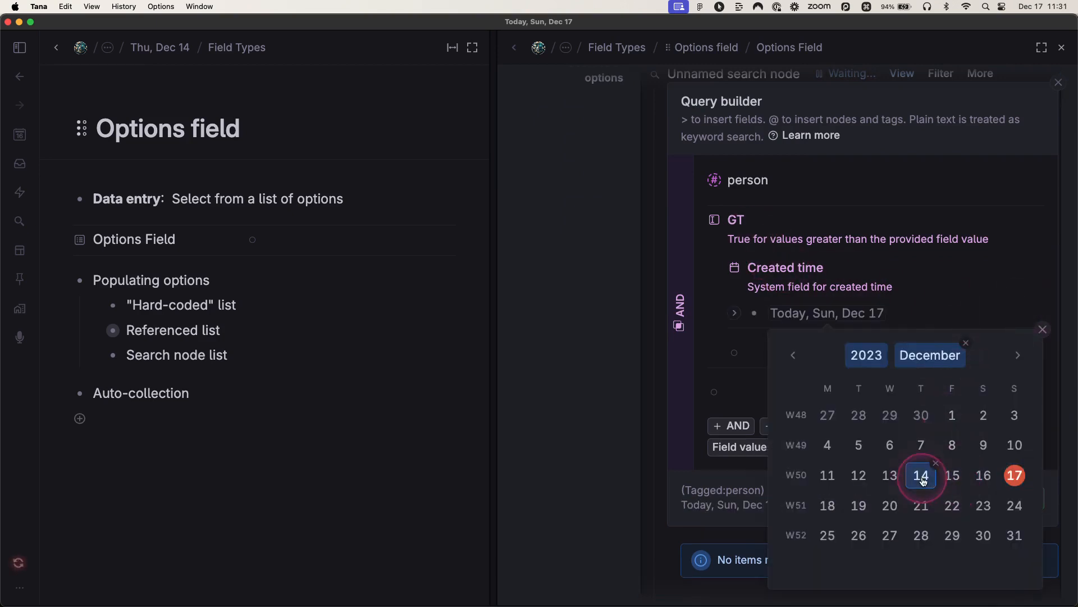
{"action": "left_click", "coordinate": [1038, 334]}
{"action": "left_click", "coordinate": [935, 499]}
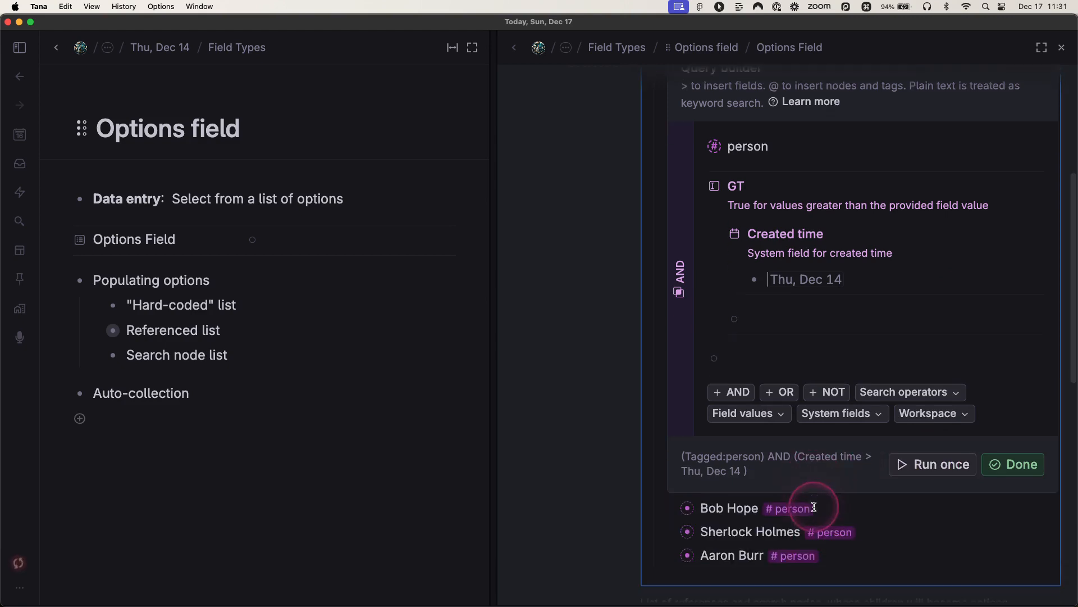
Step: Finish editing the search node's query and check the choices offered by the Options Field
{"action": "scroll", "coordinate": [809, 505], "scroll_direction": "down", "scroll_amount": 3}
{"action": "scroll", "coordinate": [820, 504], "scroll_direction": "up", "scroll_amount": 2}
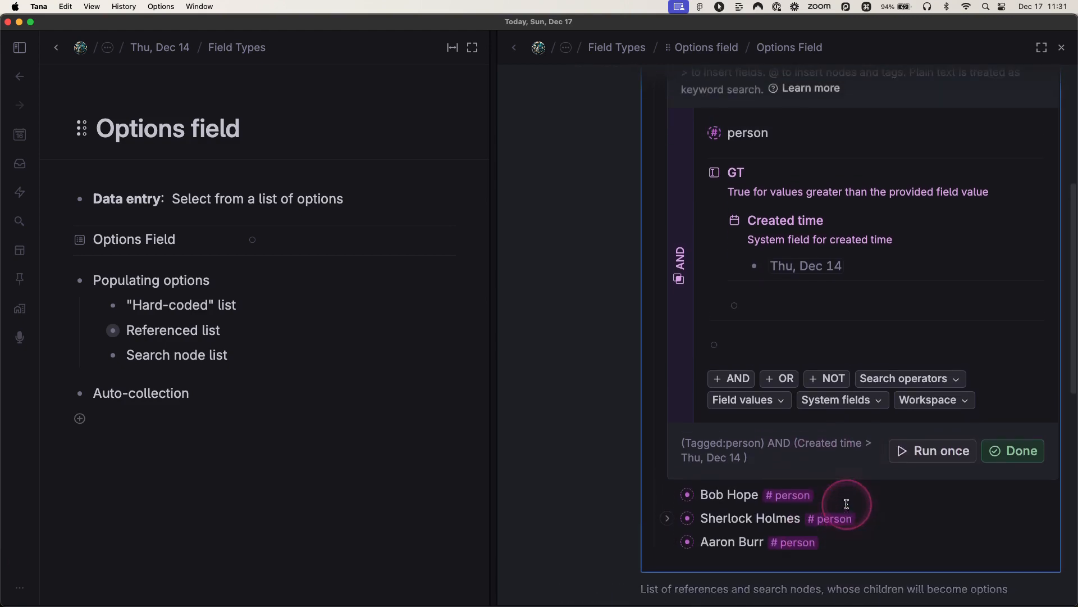
{"action": "left_click", "coordinate": [1019, 457]}
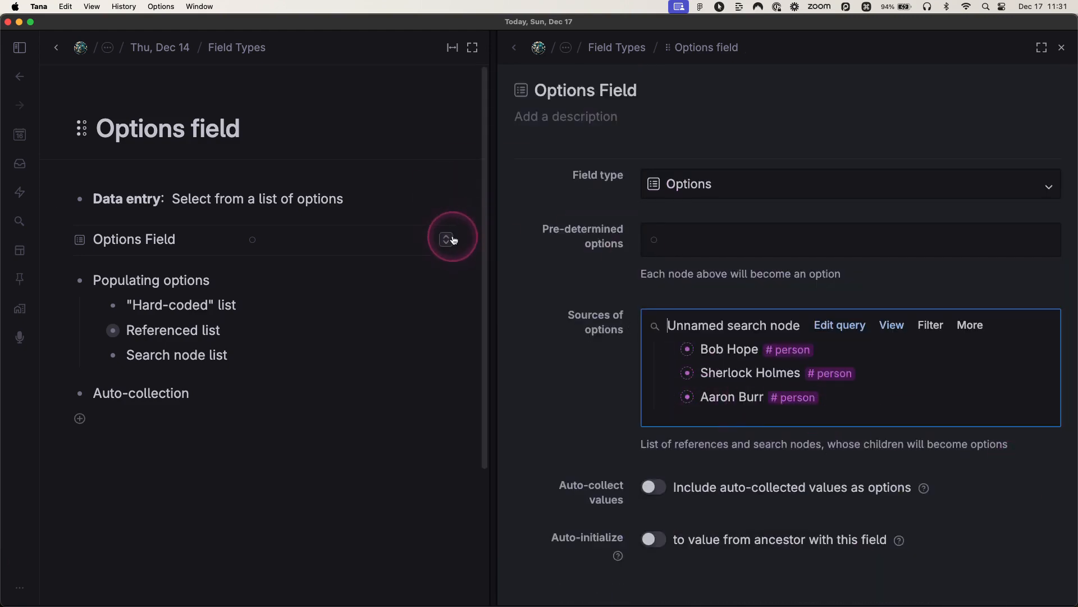
{"action": "left_click", "coordinate": [448, 241]}
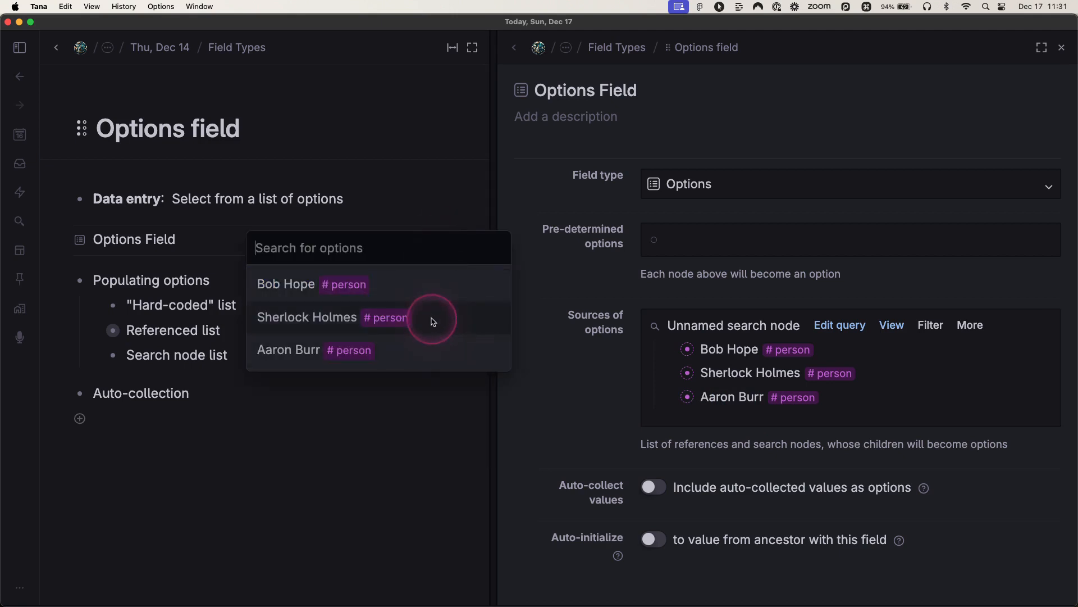
{"action": "left_click", "coordinate": [564, 387]}
Step: Widen the outline pane beside the field settings and enter "apple pie" as the Options Field's value
{"action": "left_click", "coordinate": [526, 393]}
{"action": "left_click_drag", "start_coordinate": [493, 391], "coordinate": [646, 354]}
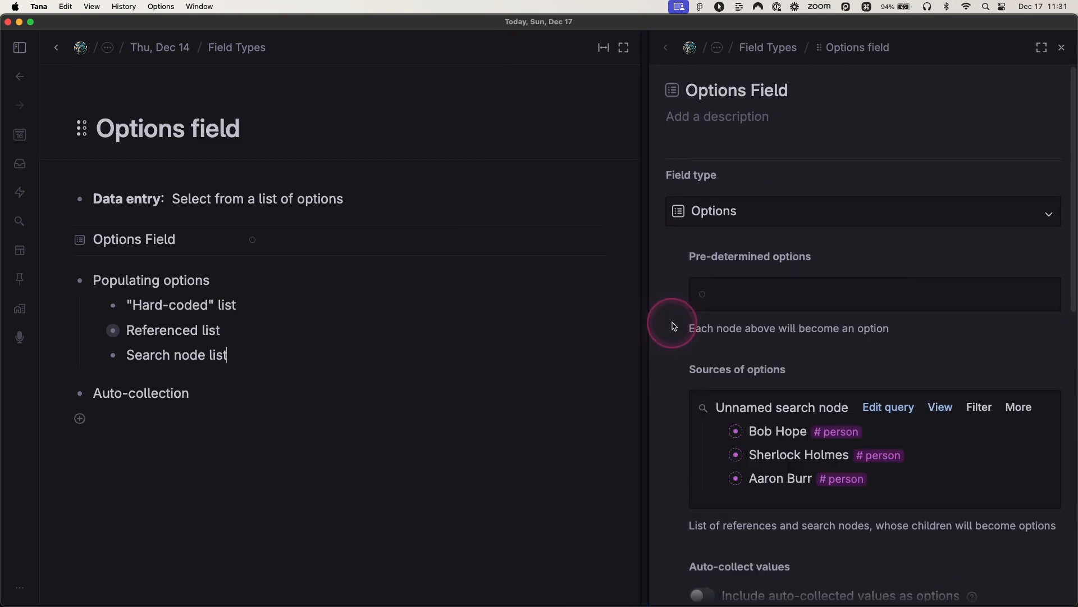
{"action": "scroll", "coordinate": [701, 361], "scroll_direction": "down", "scroll_amount": 5}
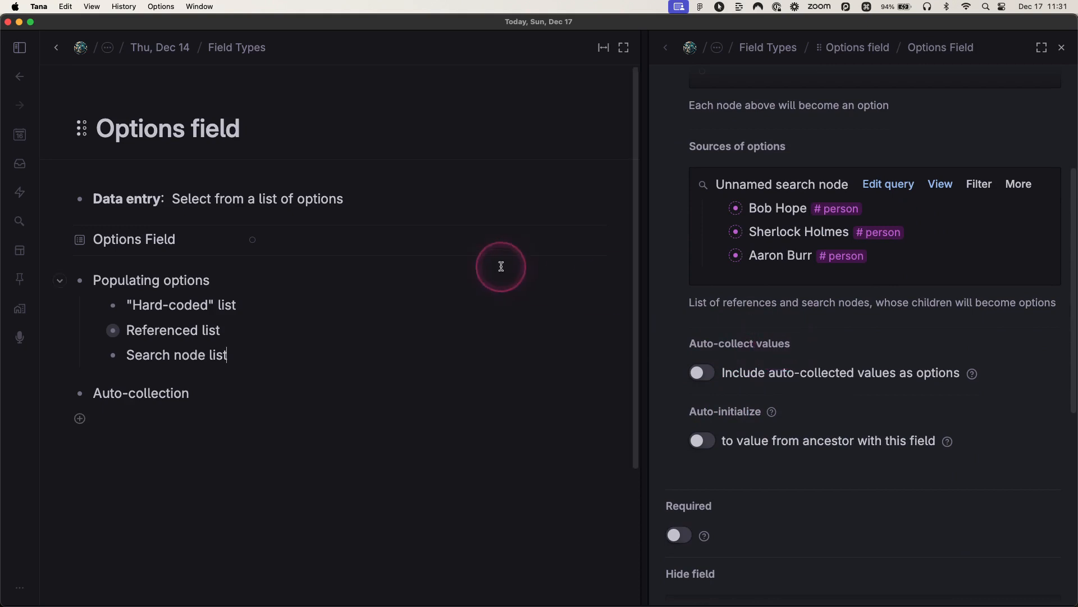
{"action": "left_click", "coordinate": [343, 239]}
{"action": "type", "text": "apple pie"}
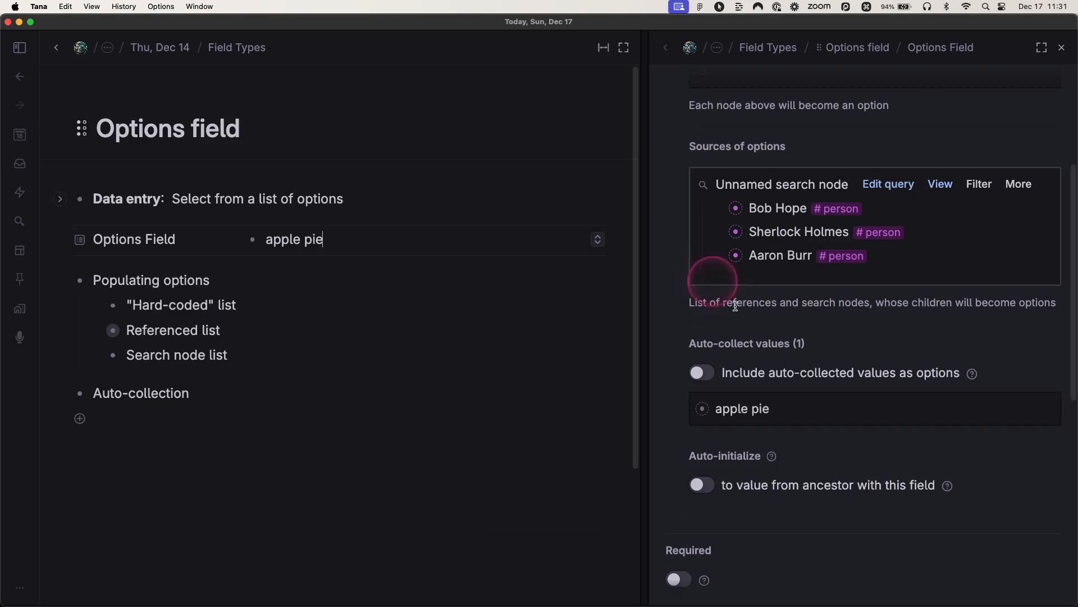
Step: Examine the auto-collected value in the field settings and compare it with the choices offered by the Options Field
{"action": "left_click", "coordinate": [747, 408]}
{"action": "left_click", "coordinate": [598, 241]}
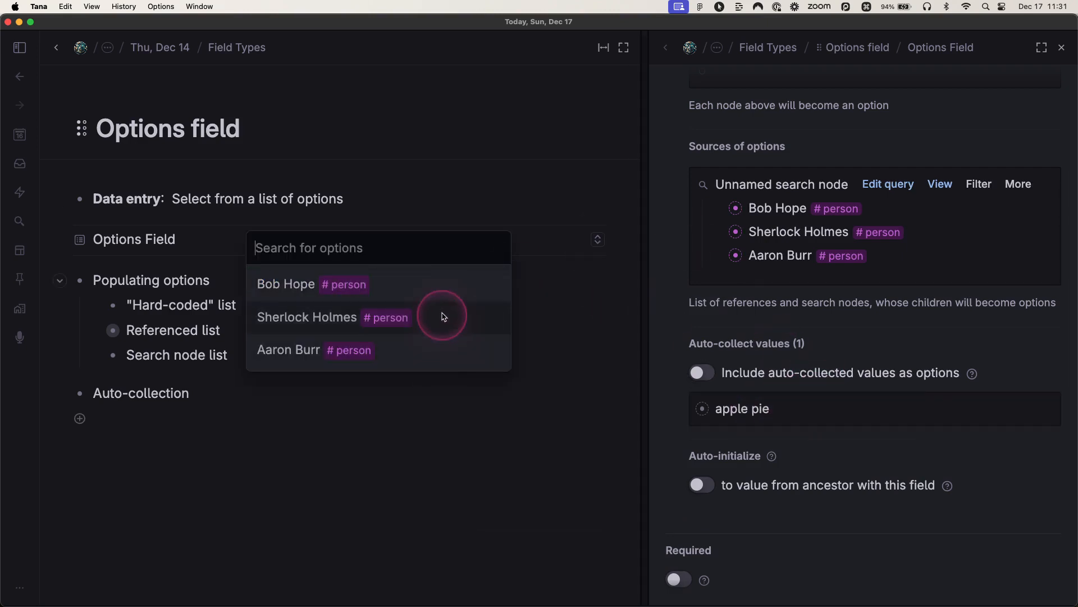
{"action": "left_click", "coordinate": [599, 240]}
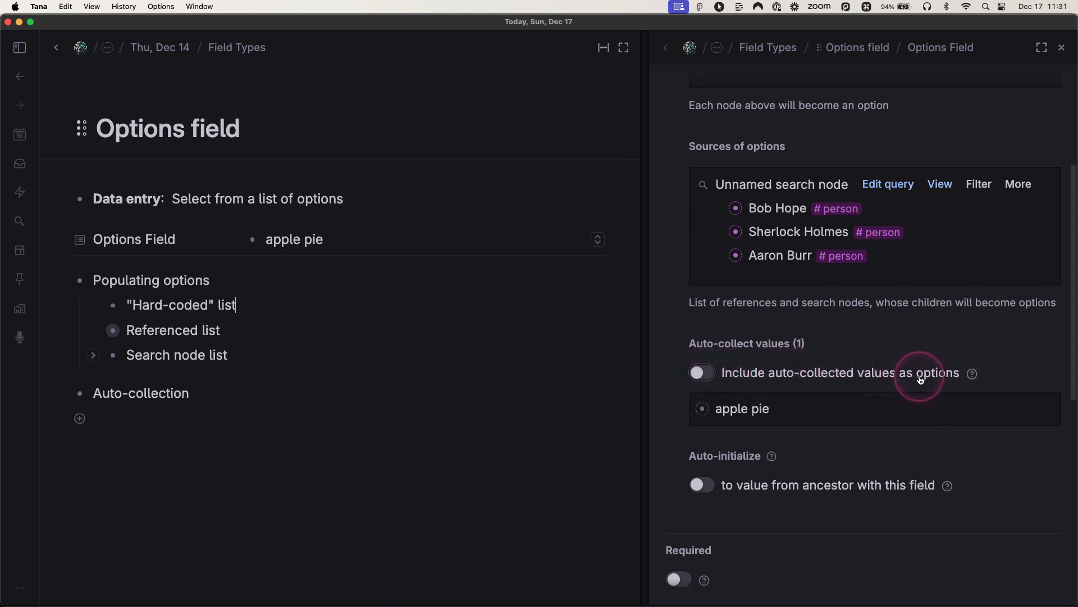
Step: Include auto-collected values as options and reopen the Options Field's list of choices
{"action": "left_click", "coordinate": [702, 373]}
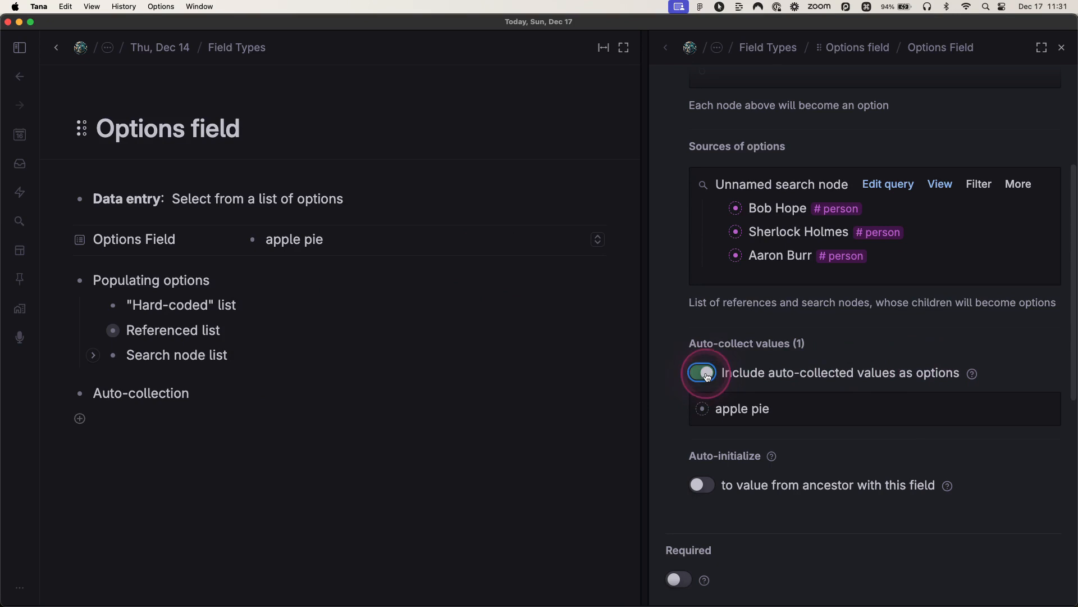
{"action": "left_click", "coordinate": [597, 240]}
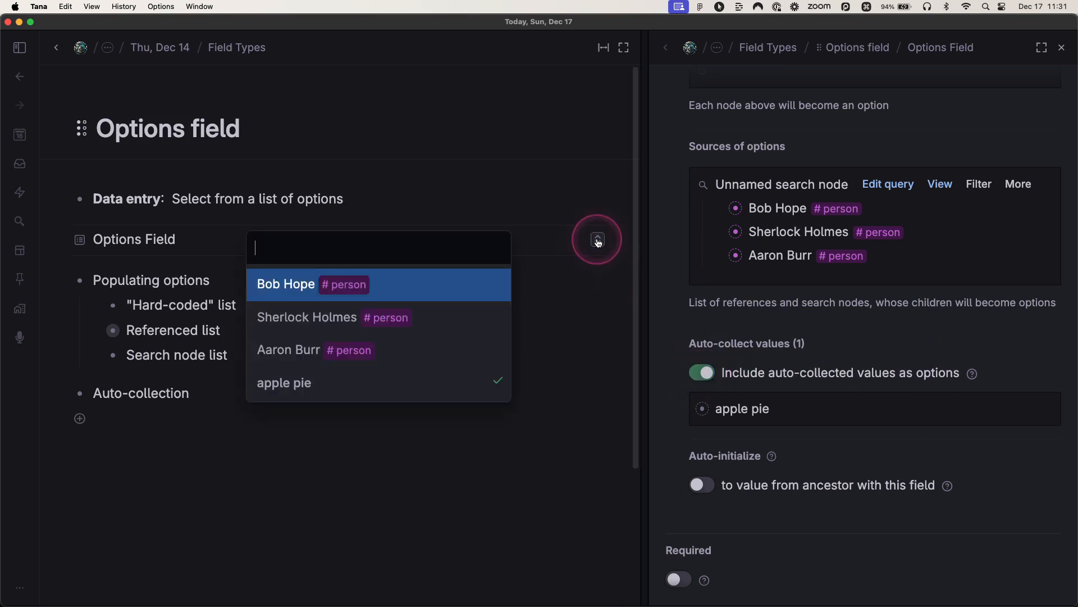